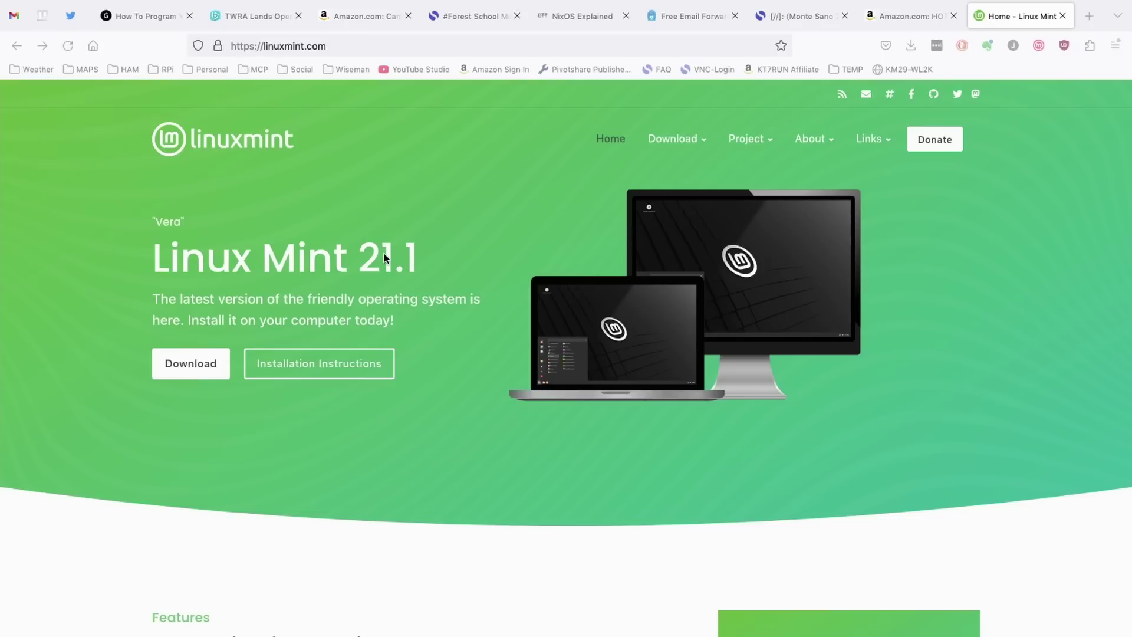
Step: Open the Linux Mint 21.1 download page and scroll down to the Cinnamon Edition download
click(200, 366)
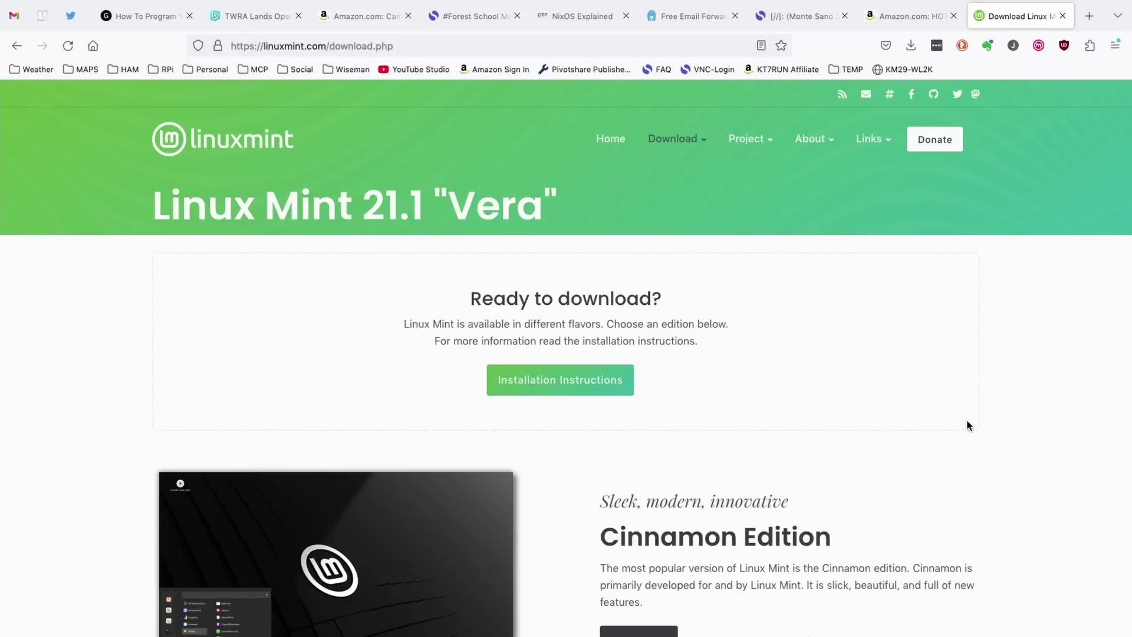
scroll(989, 437, down, 3)
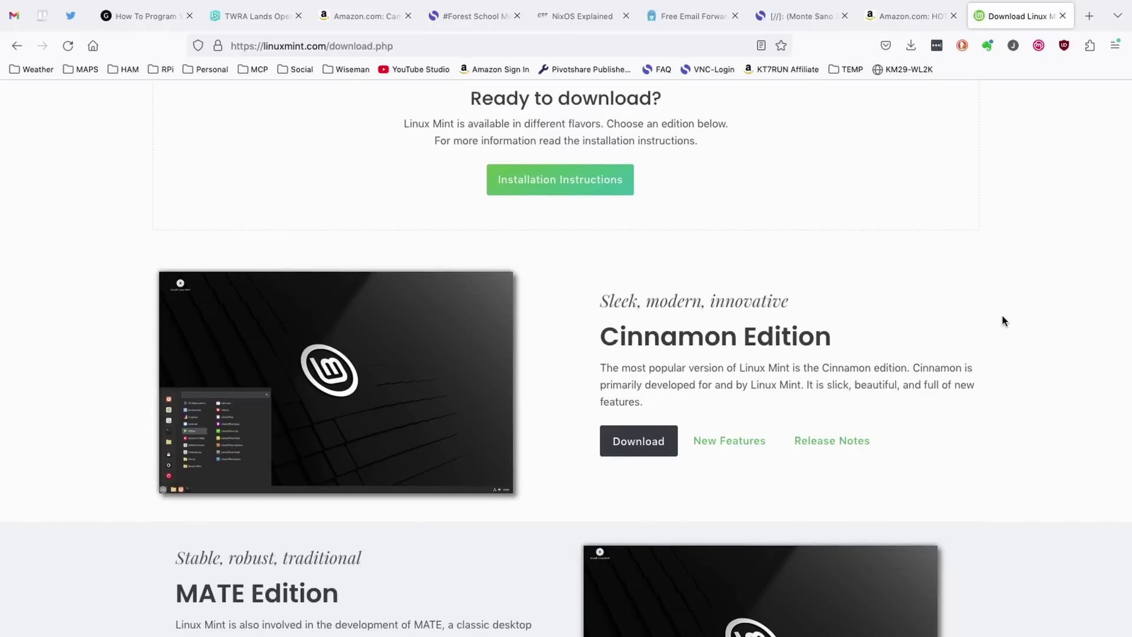
scroll(1002, 319, down, 1)
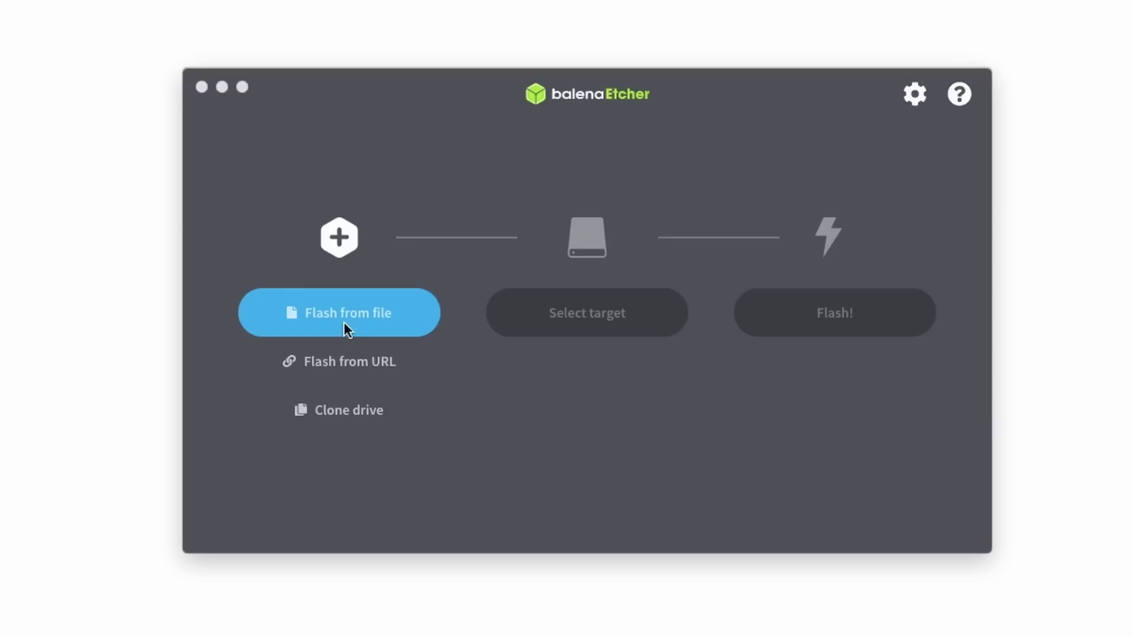
Step: Load linuxmint-21.1-cinnamon-64bit.iso as the source image
click(372, 313)
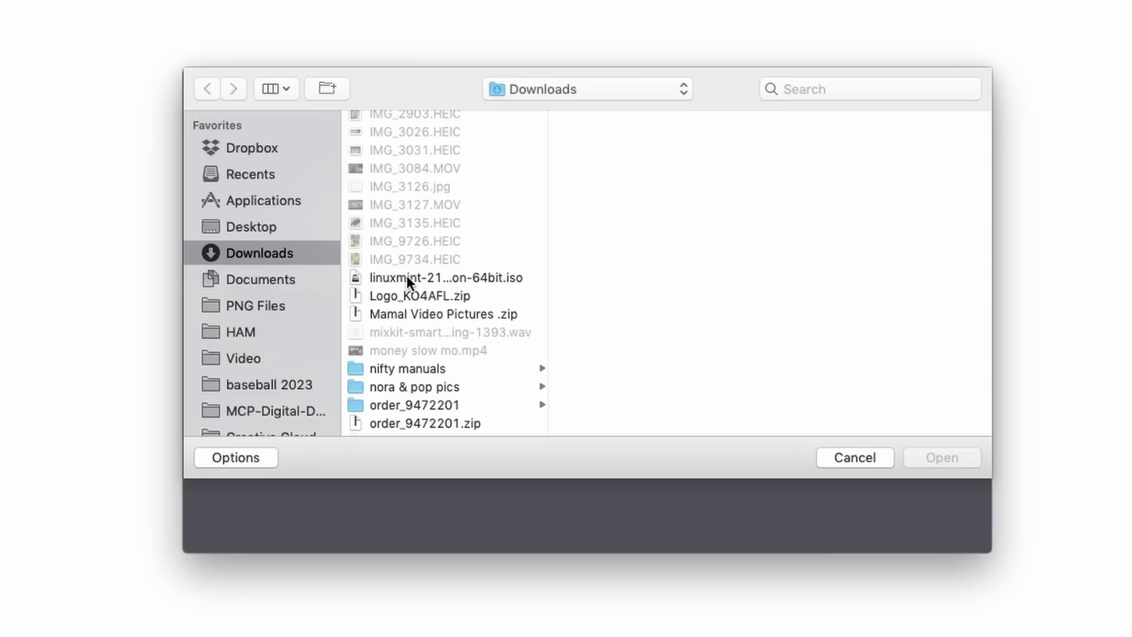
click(413, 277)
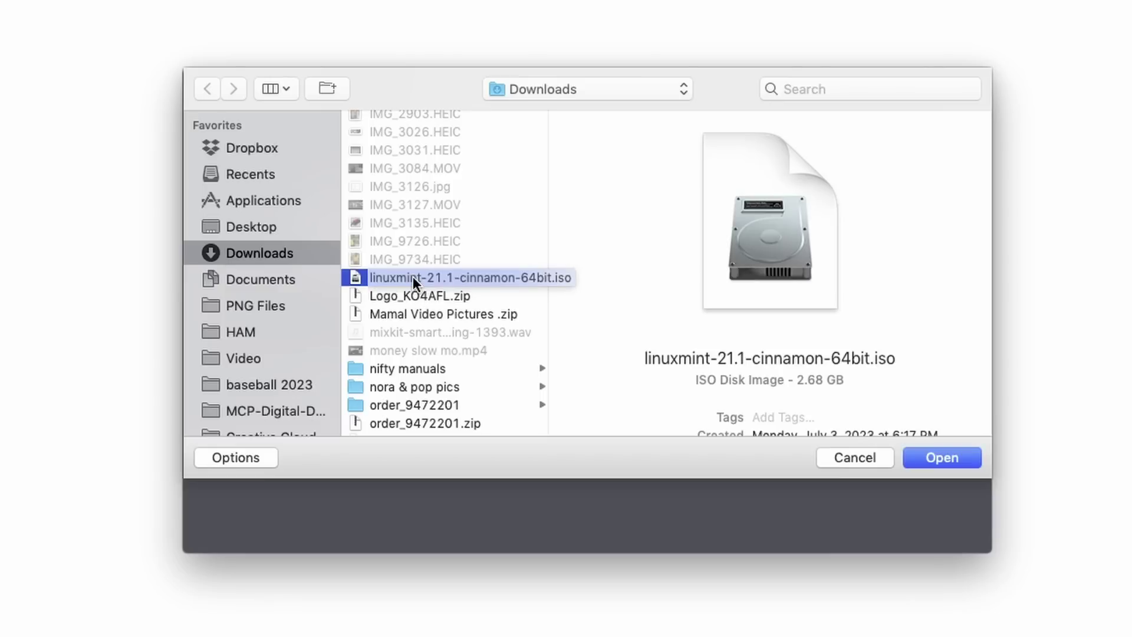
click(961, 458)
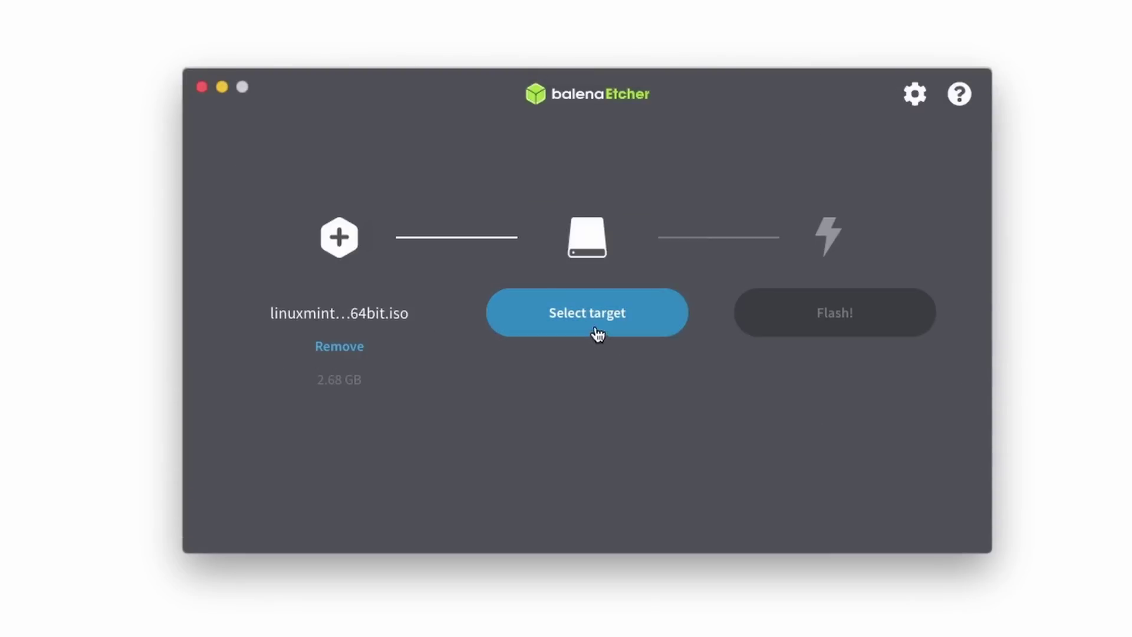
Step: Select the 32 GB SanDisk Cruzer Fit drive as the flash target
click(596, 317)
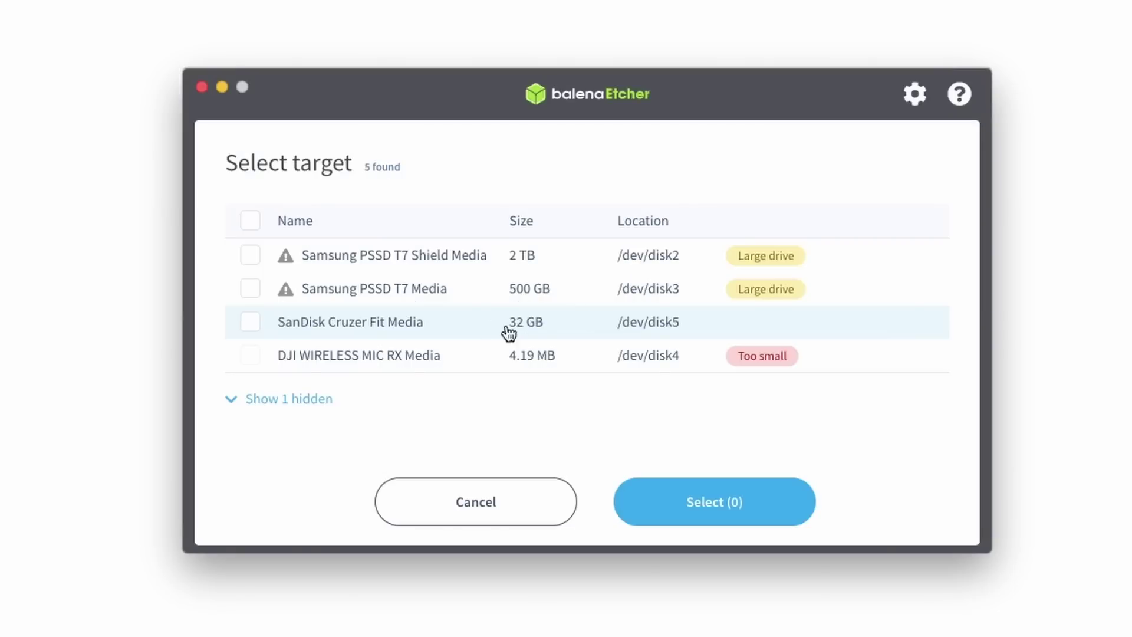
click(250, 323)
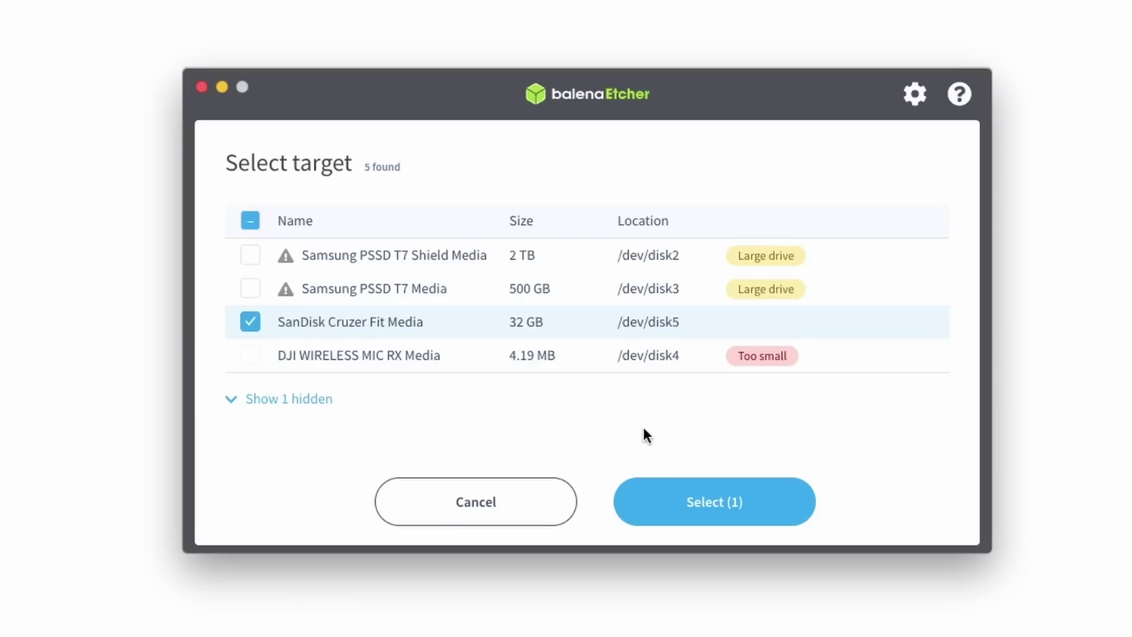
click(701, 503)
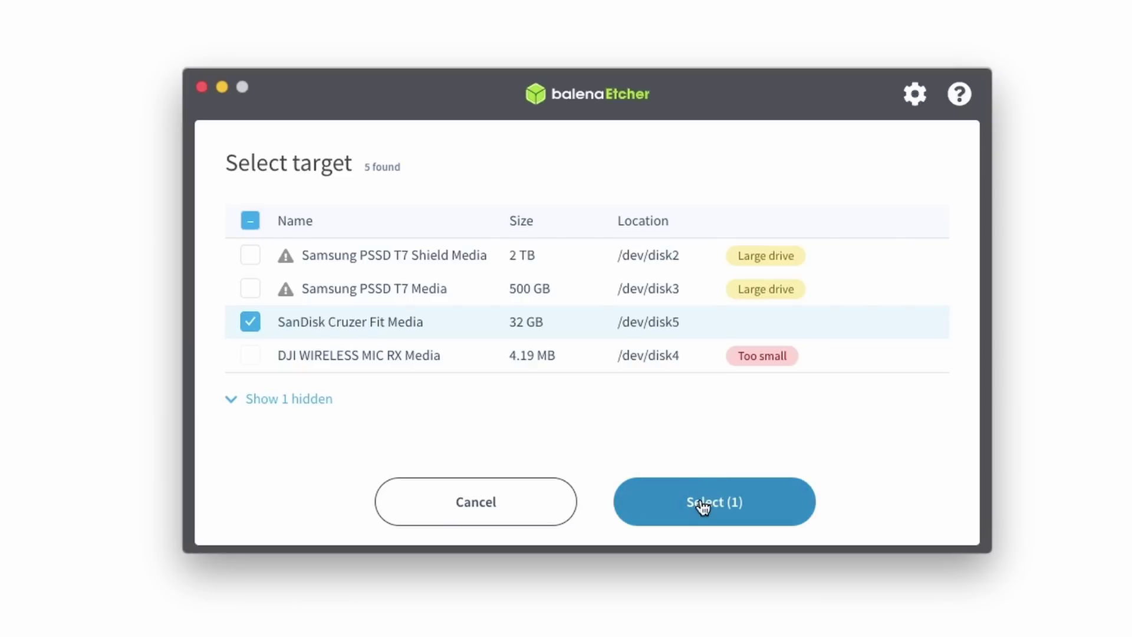
click(703, 505)
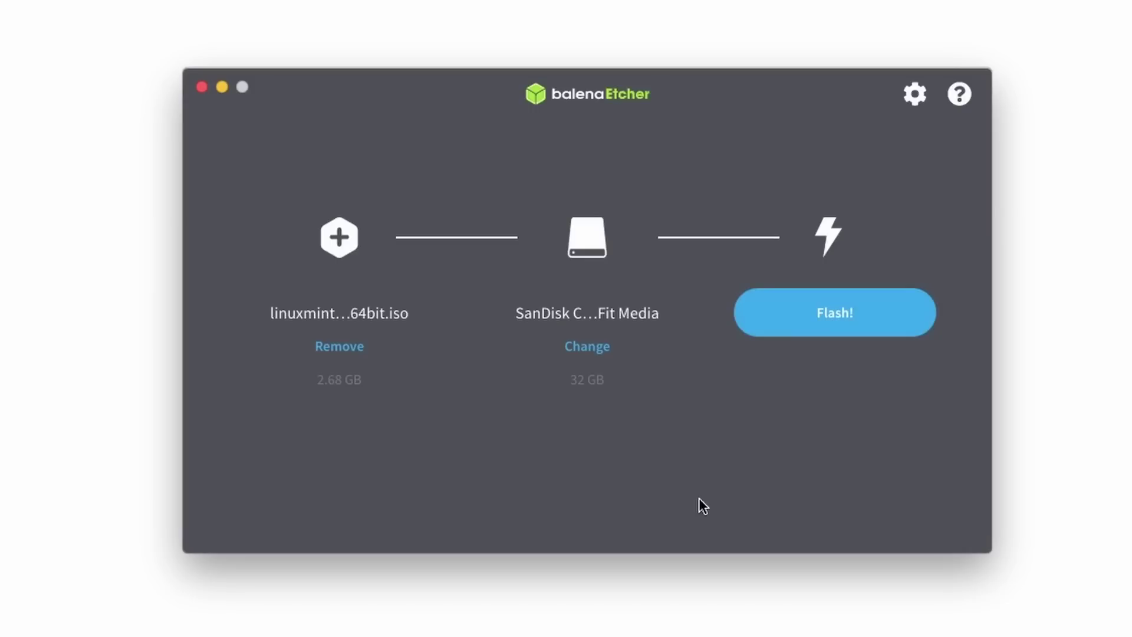
Step: Start flashing the Linux Mint ISO to the SanDisk drive, authorising with the account password
click(844, 316)
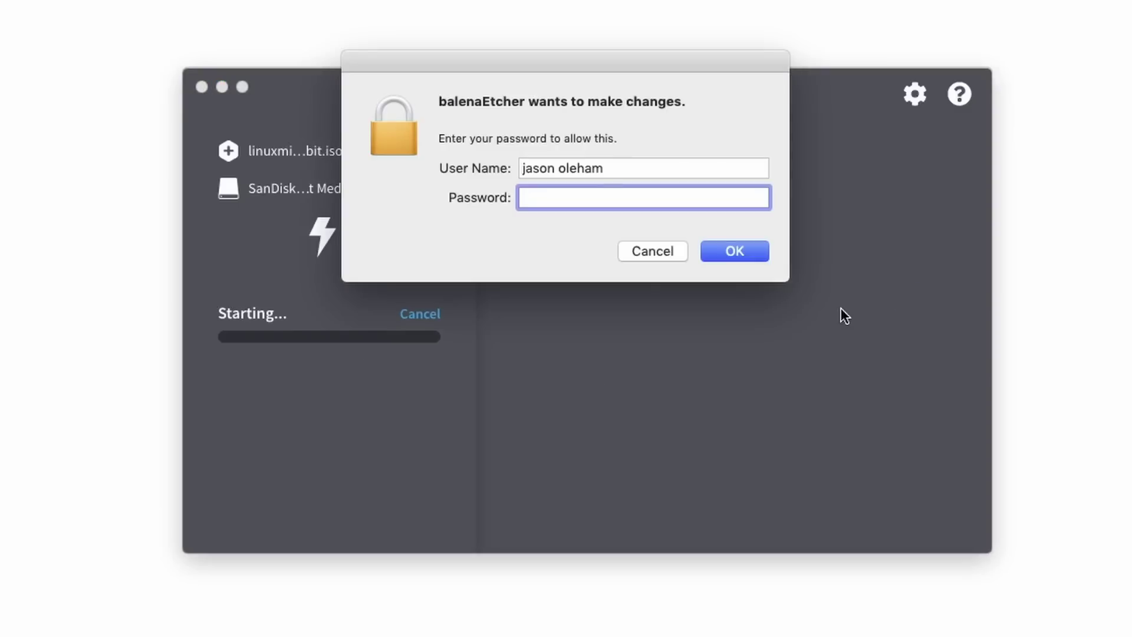
text(*******)
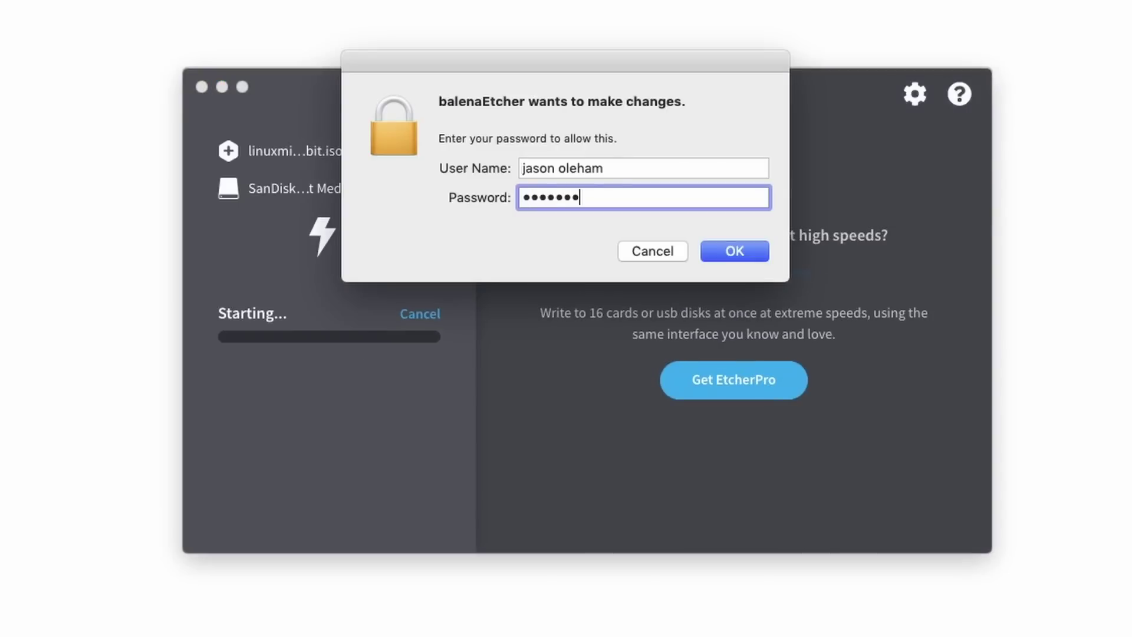
key(Return)
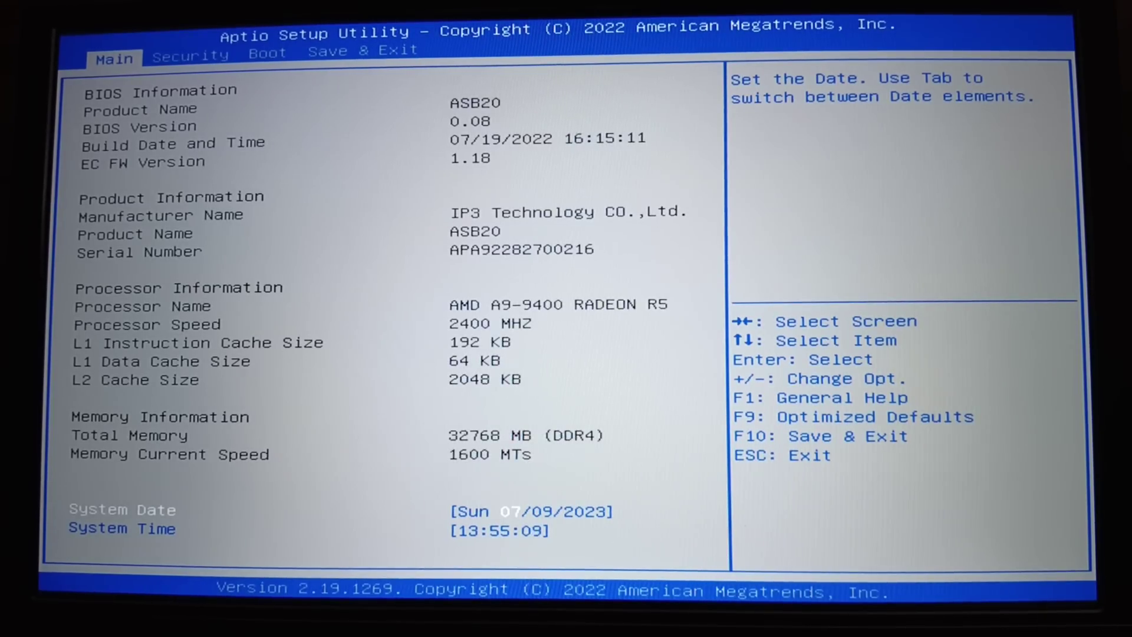
Step: On the Boot tab, move to Boot Option #2 (USB), then save and exit with F10
key(Right)
key(Right)
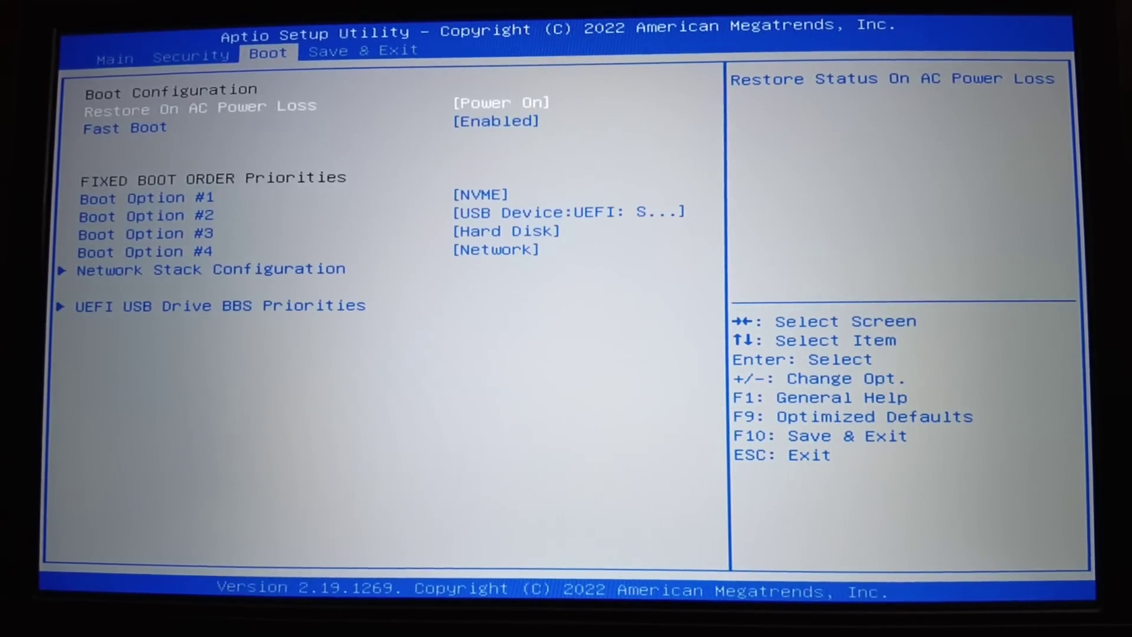
key(Down)
key(Down)
key(Down)
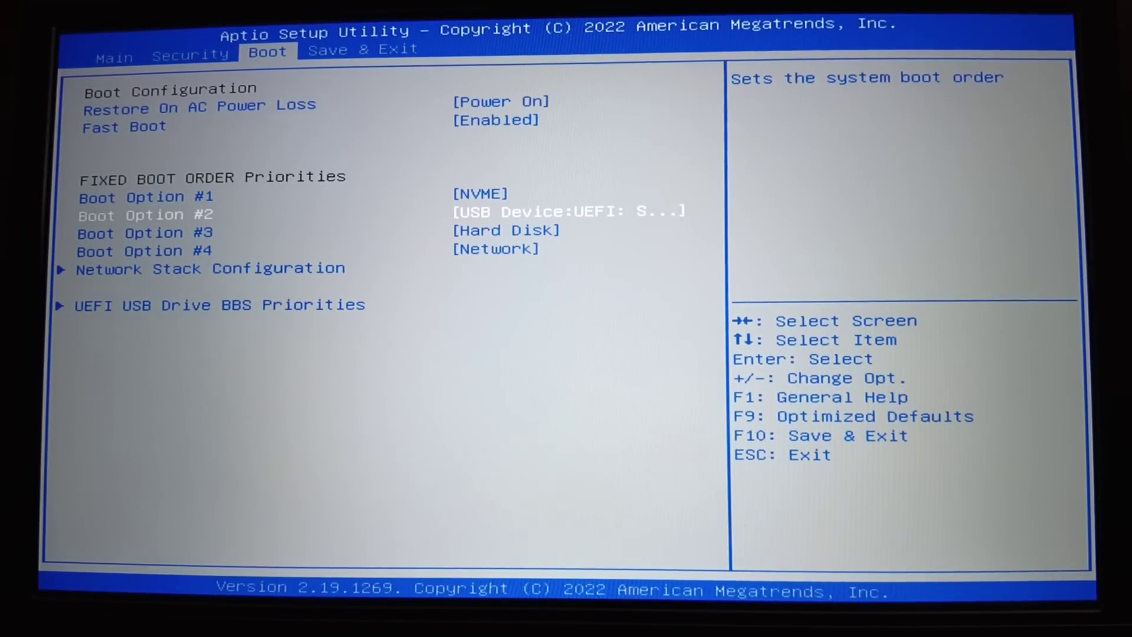
key(F10)
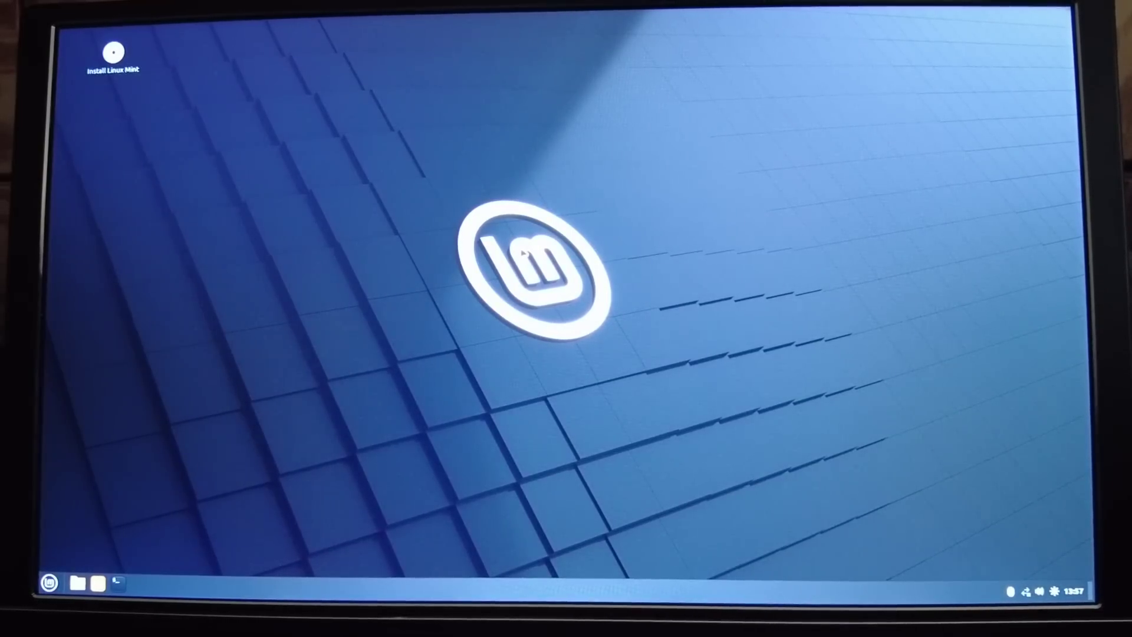
Step: Connect the live session to a Wi-Fi network and launch the Install Linux Mint installer
click(1026, 591)
click(1011, 513)
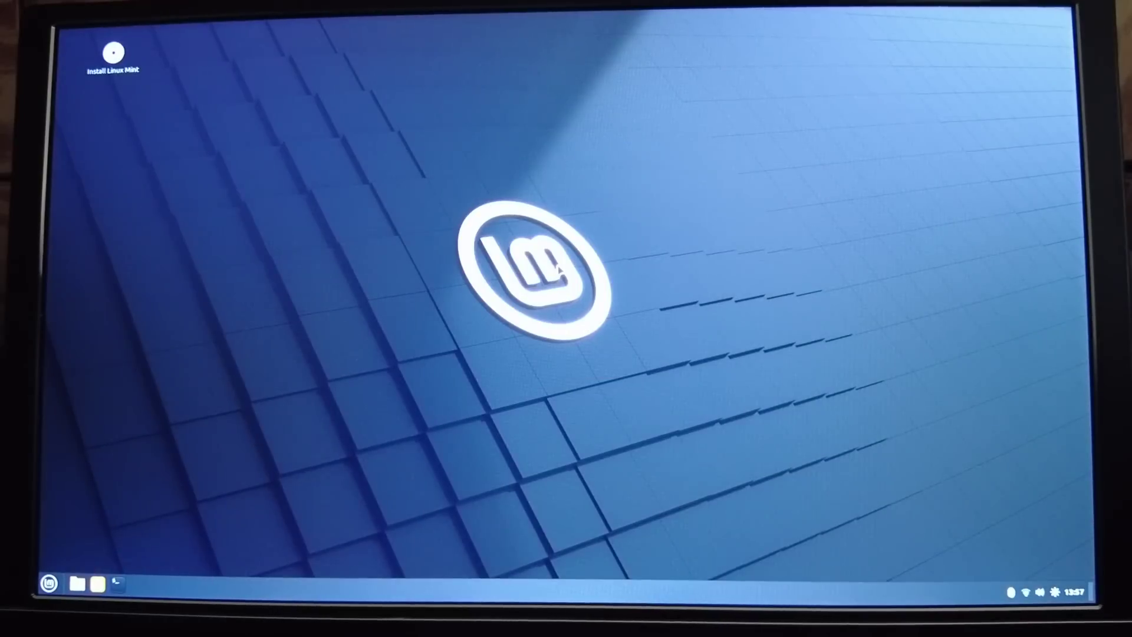
double_click(114, 55)
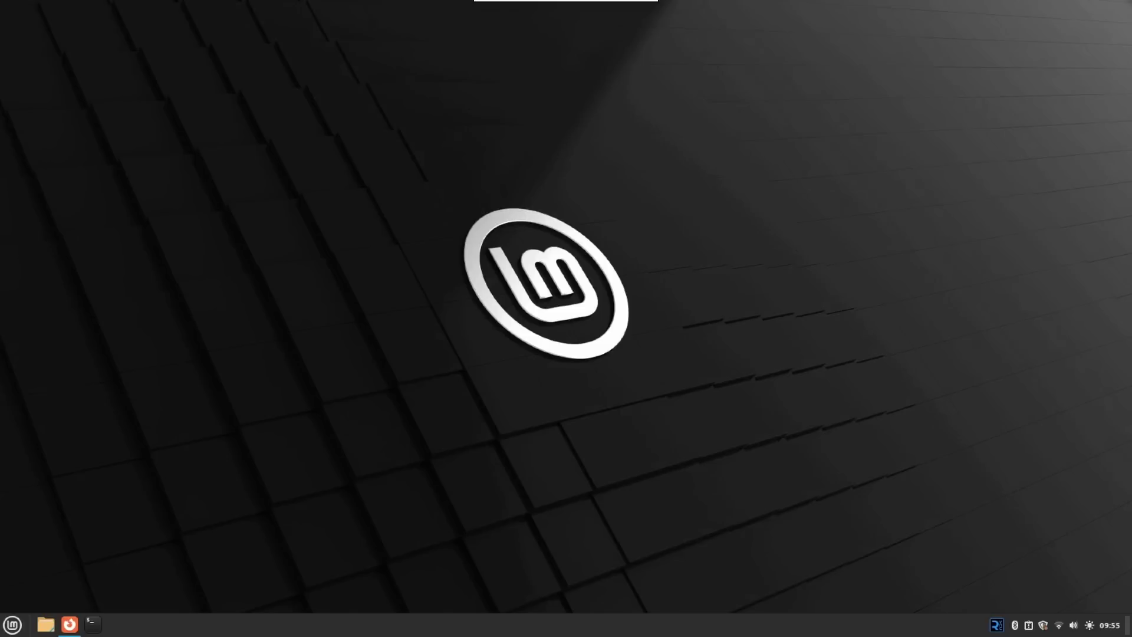
Step: Open a terminal, run df -h and highlight the 880G available on the root drive
click(93, 624)
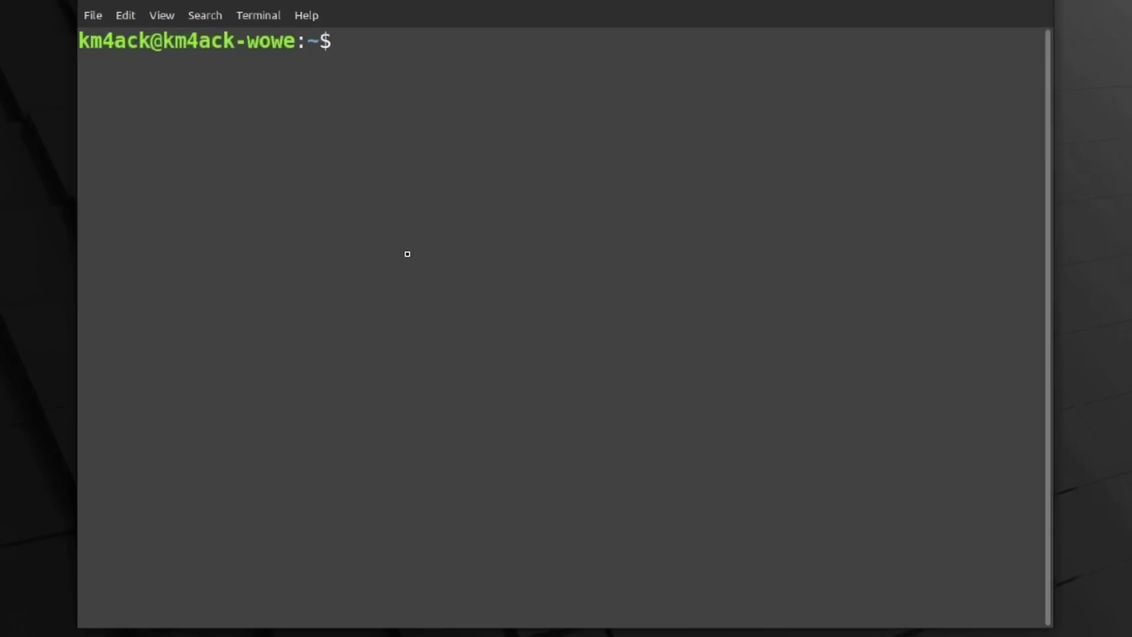
text(df -h)
key(Return)
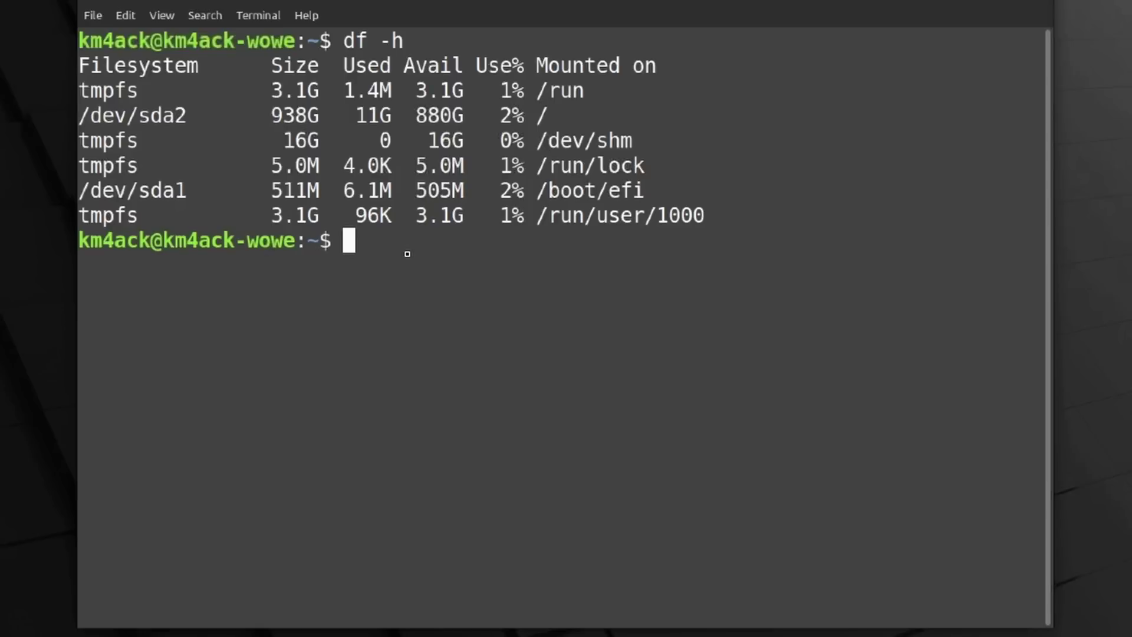
double_click(430, 115)
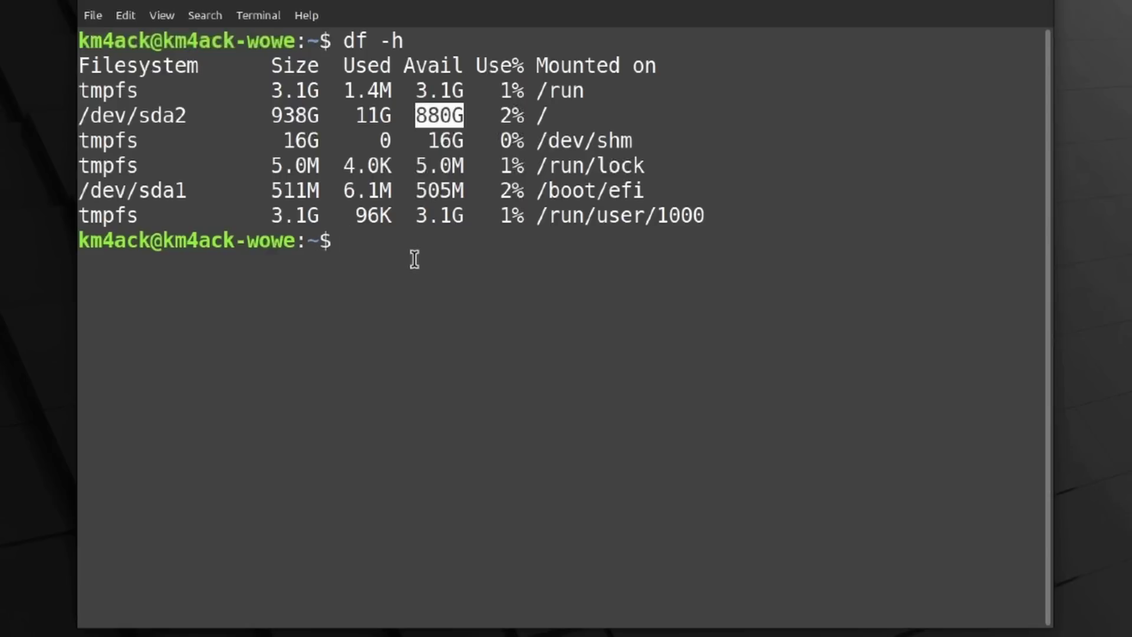
Step: Run free -h, highlight the 30Gi total memory, then clear the terminal
text(free )
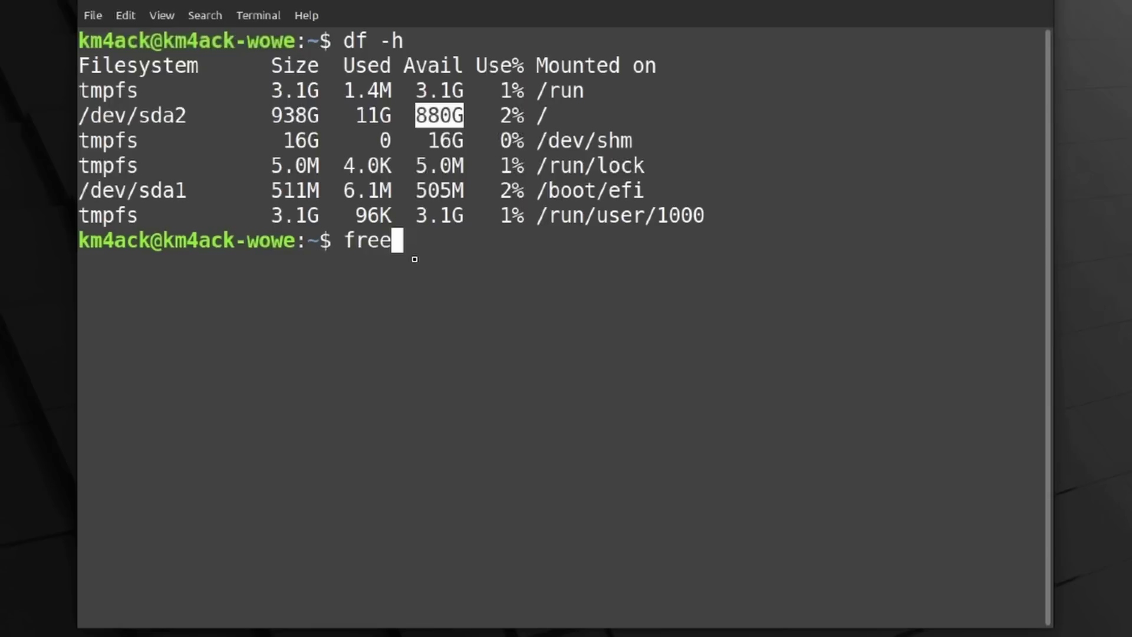
text(-h)
key(Return)
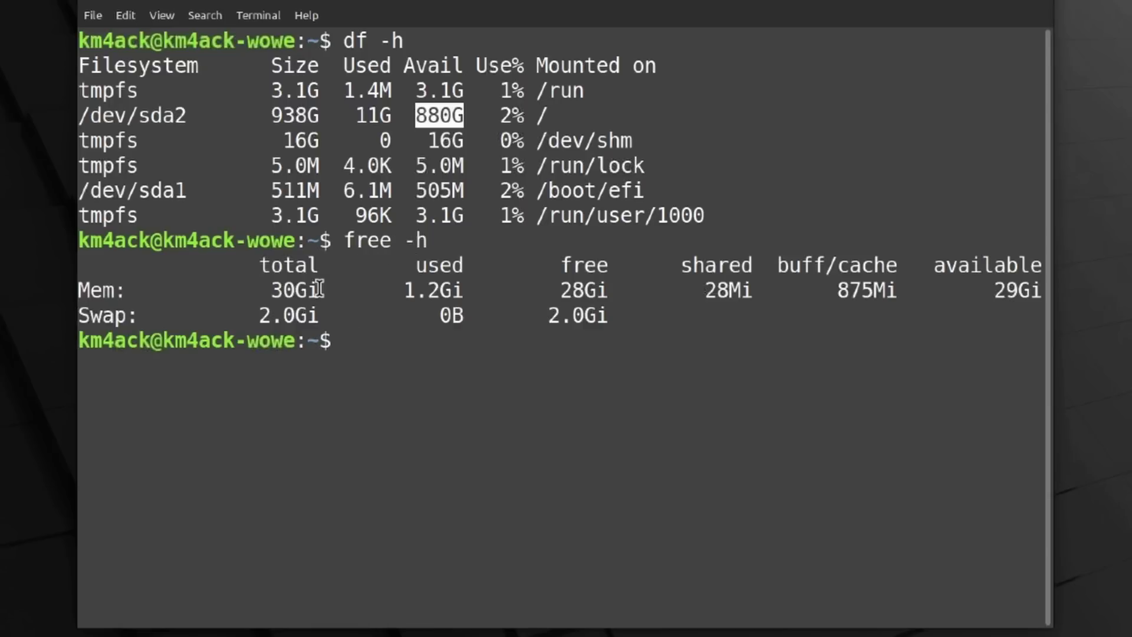
drag(319, 289, 271, 289)
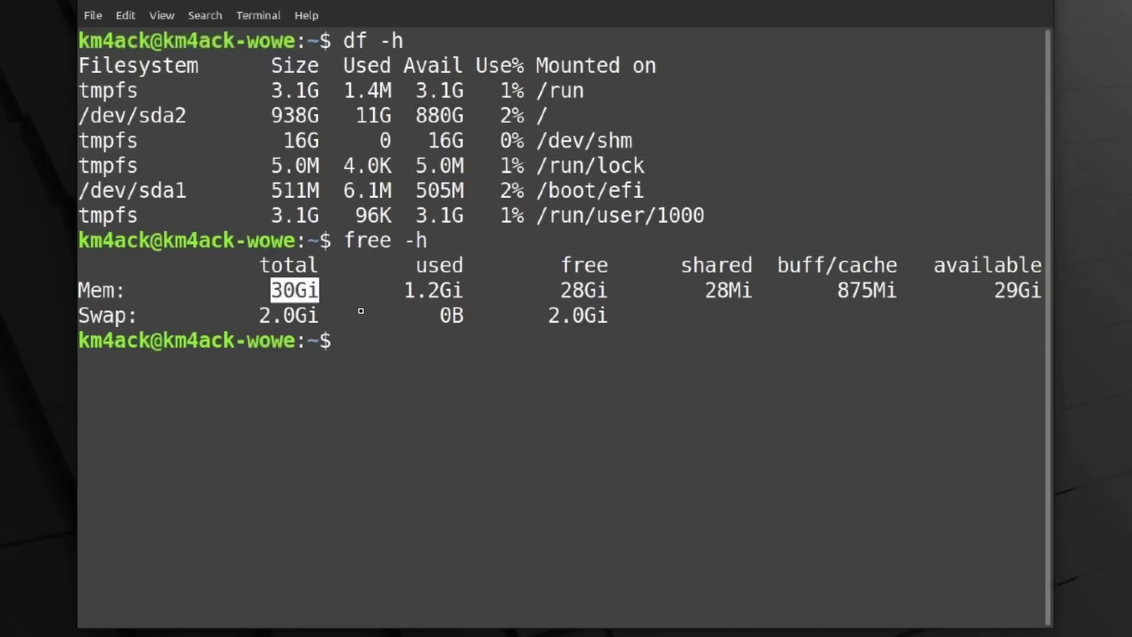
text(clear)
key(Return)
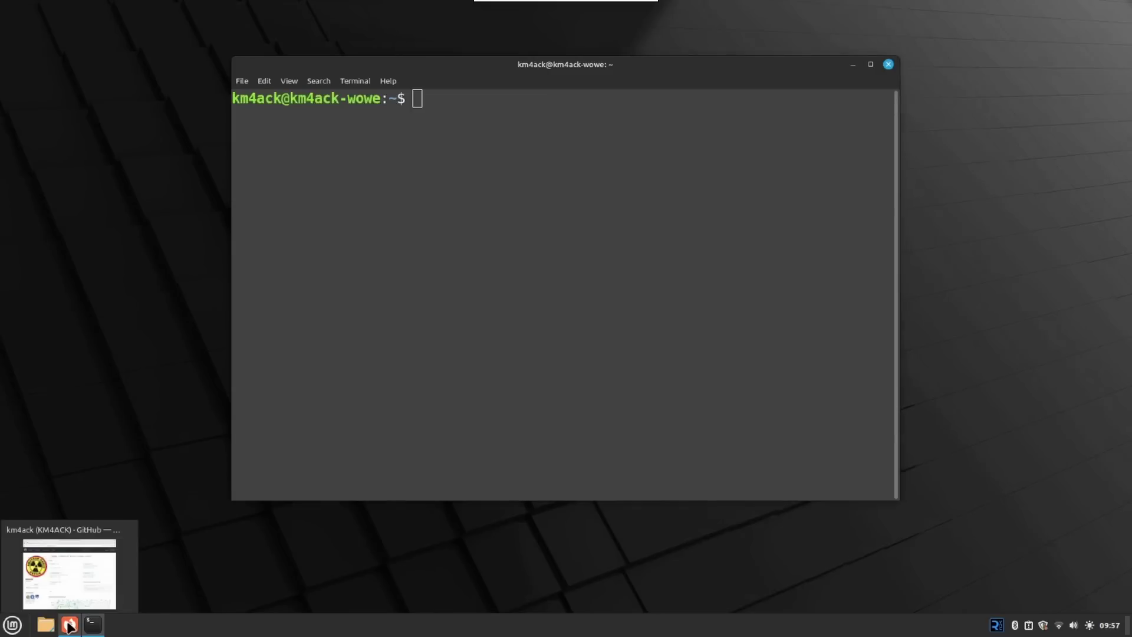
click(70, 624)
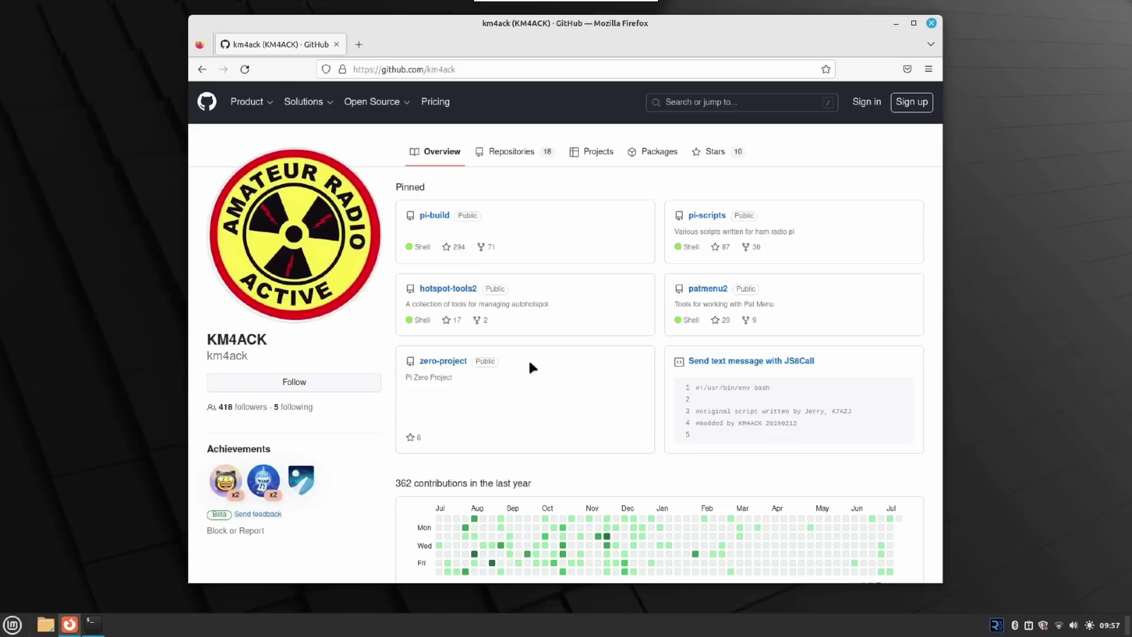
Step: Show the GitHub profile's Repositories list and open the 73Linux repository
click(505, 151)
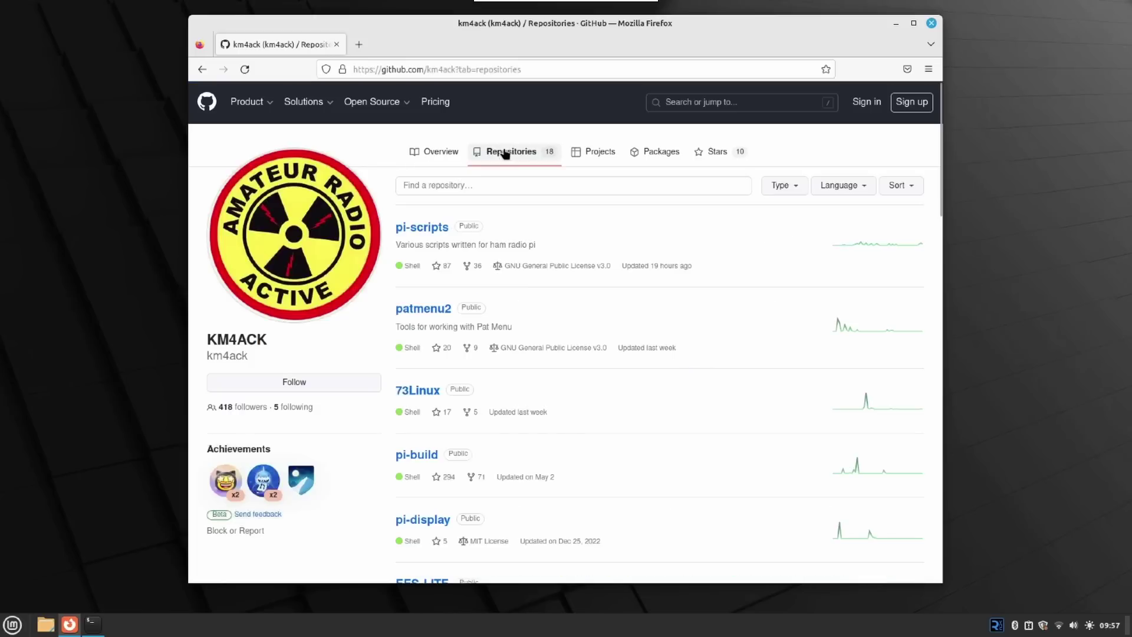
click(418, 394)
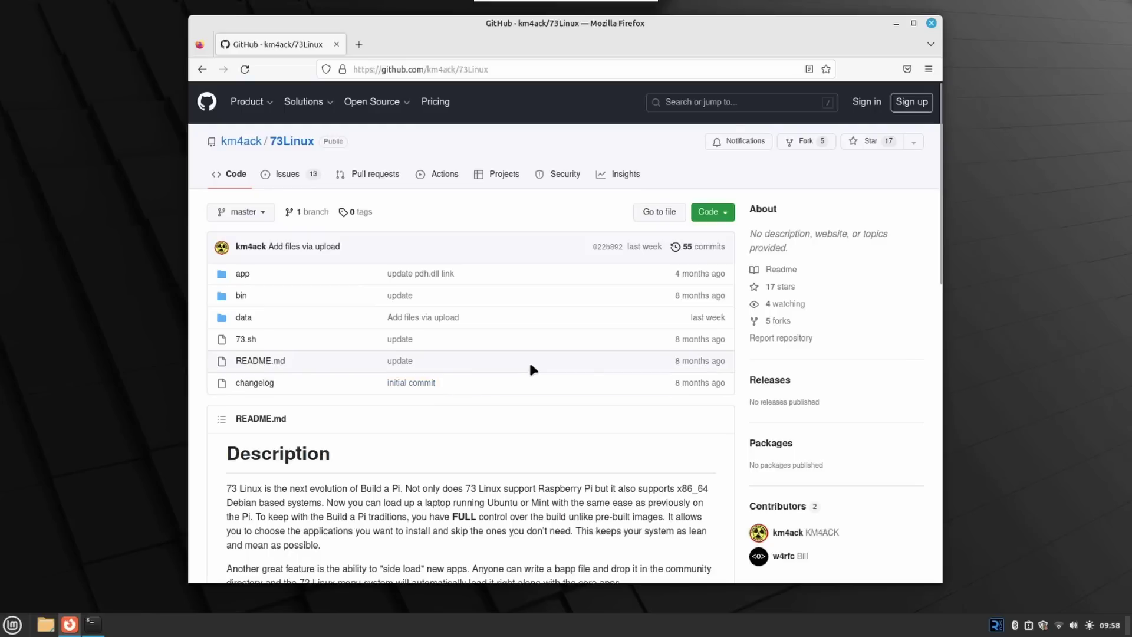
Step: Scroll to the 73Linux README's Install section and copy the git clone install command
scroll(529, 359, down, 10)
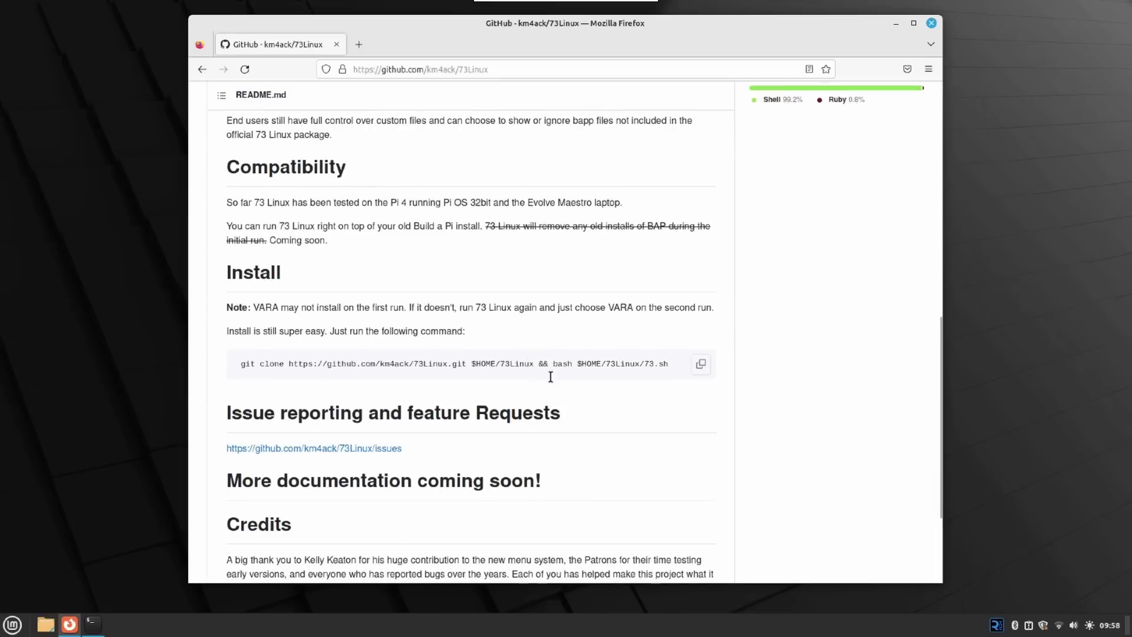
click(701, 366)
click(92, 626)
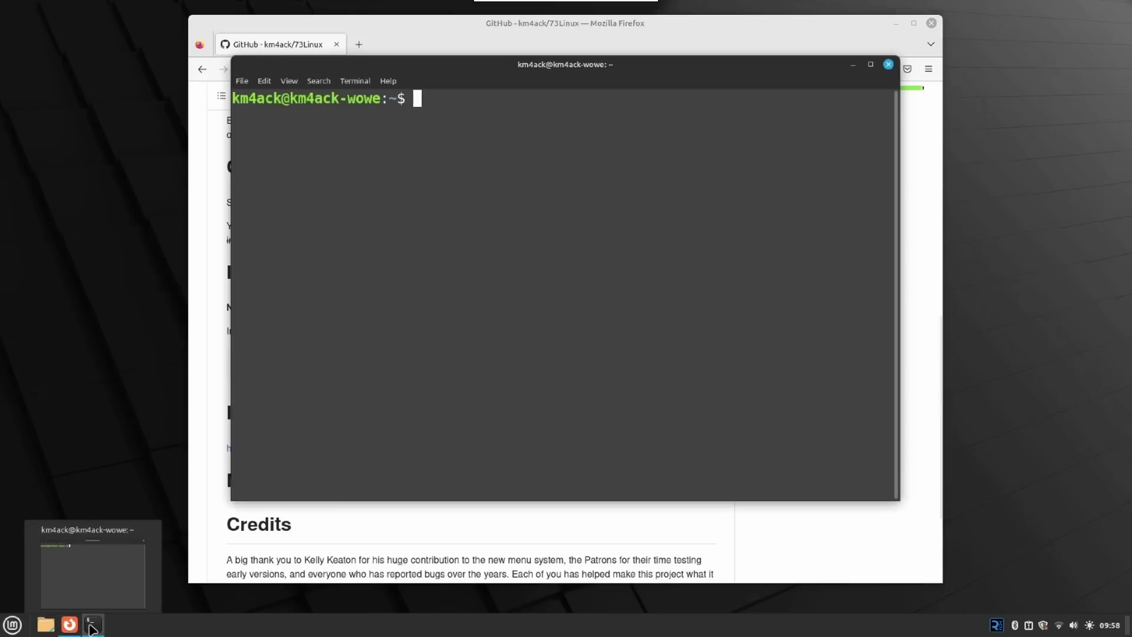
Step: Paste the 73Linux git clone command into the terminal and run it
right_click(431, 113)
click(458, 186)
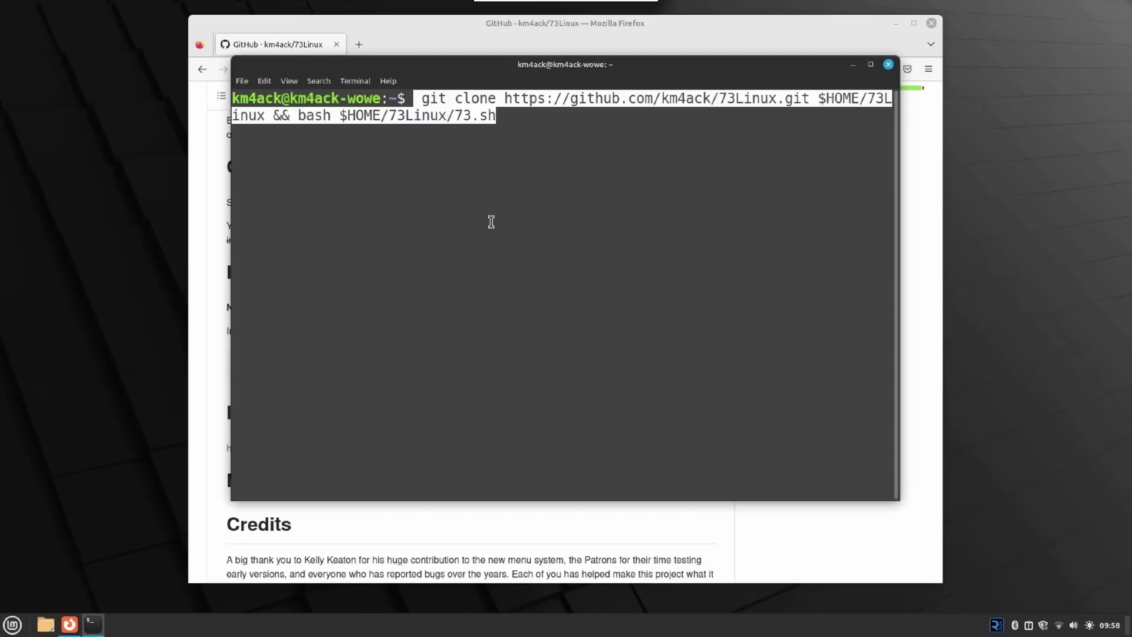
key(Return)
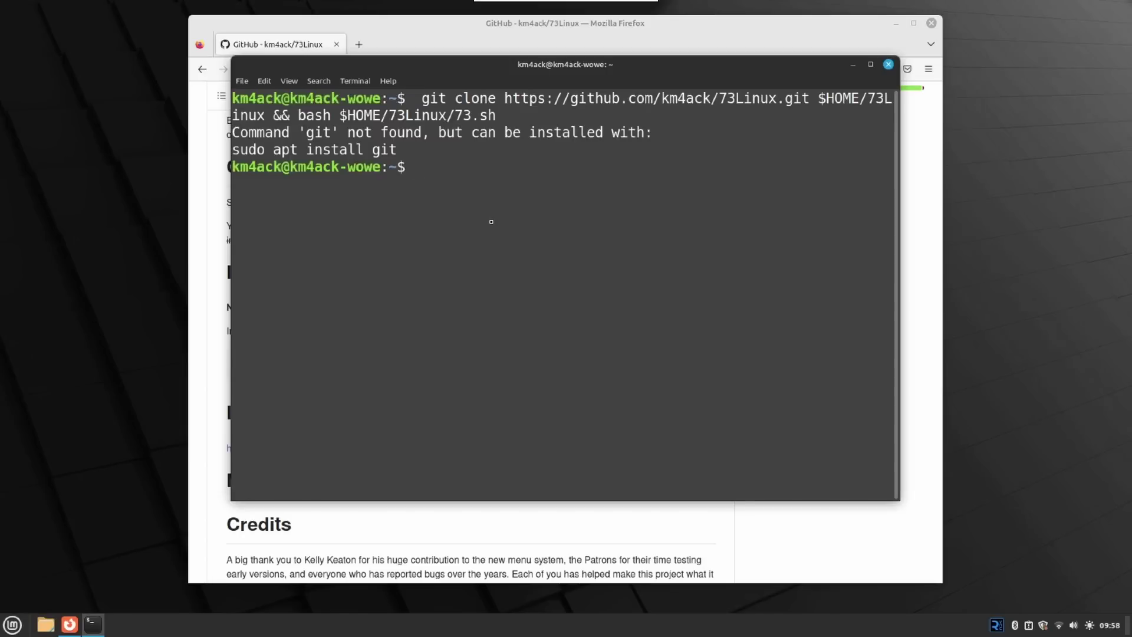
Step: Install git with 'sudo apt install git -y', authorising with the account password
text(sudo apt install git)
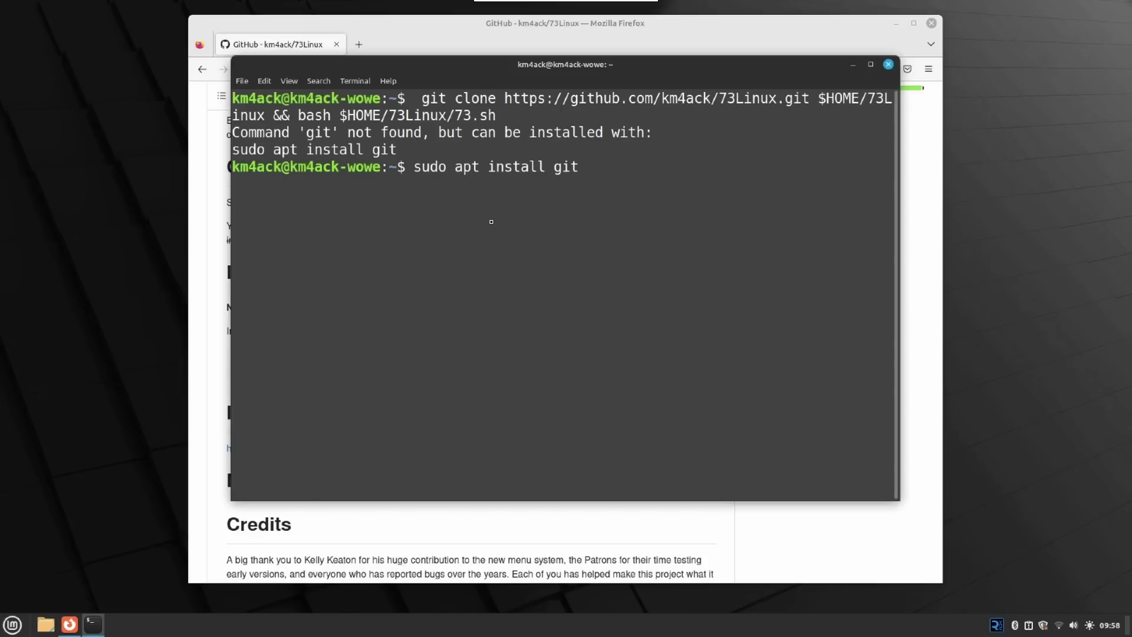
text( -y)
key(Return)
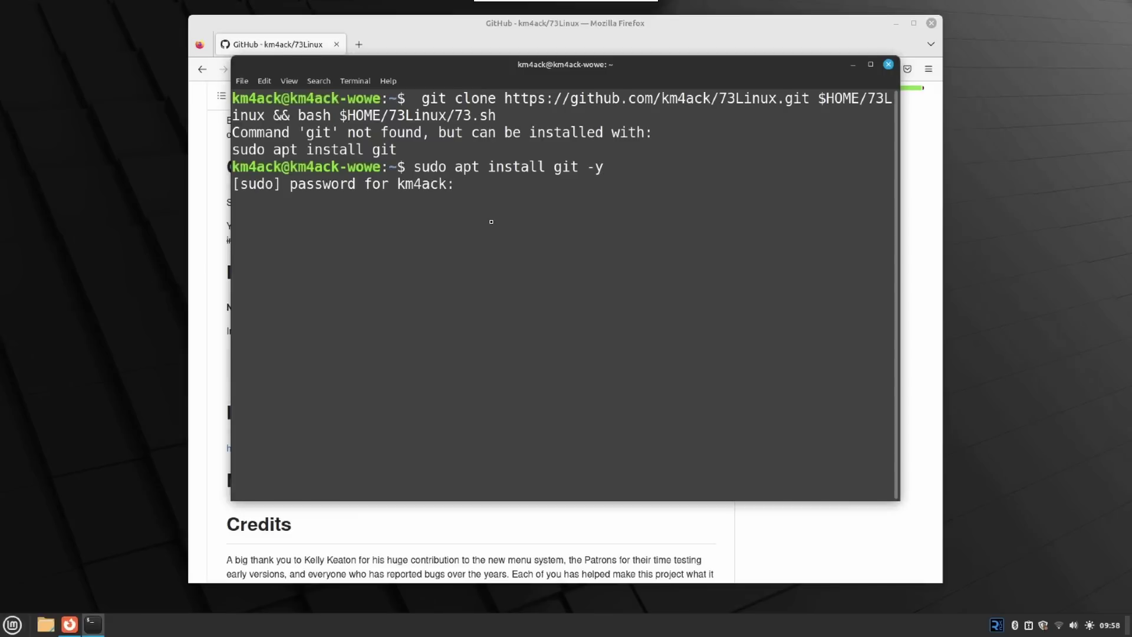
text(*******)
key(Return)
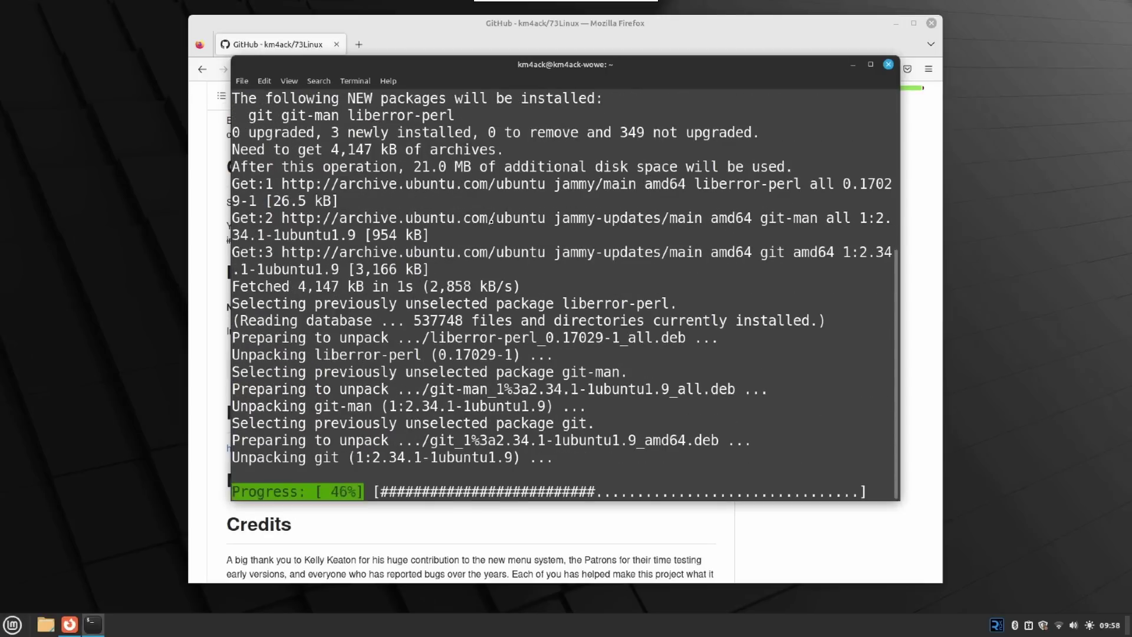
Step: Clear the terminal and rerun the 73 Linux git clone and install command
text(clear)
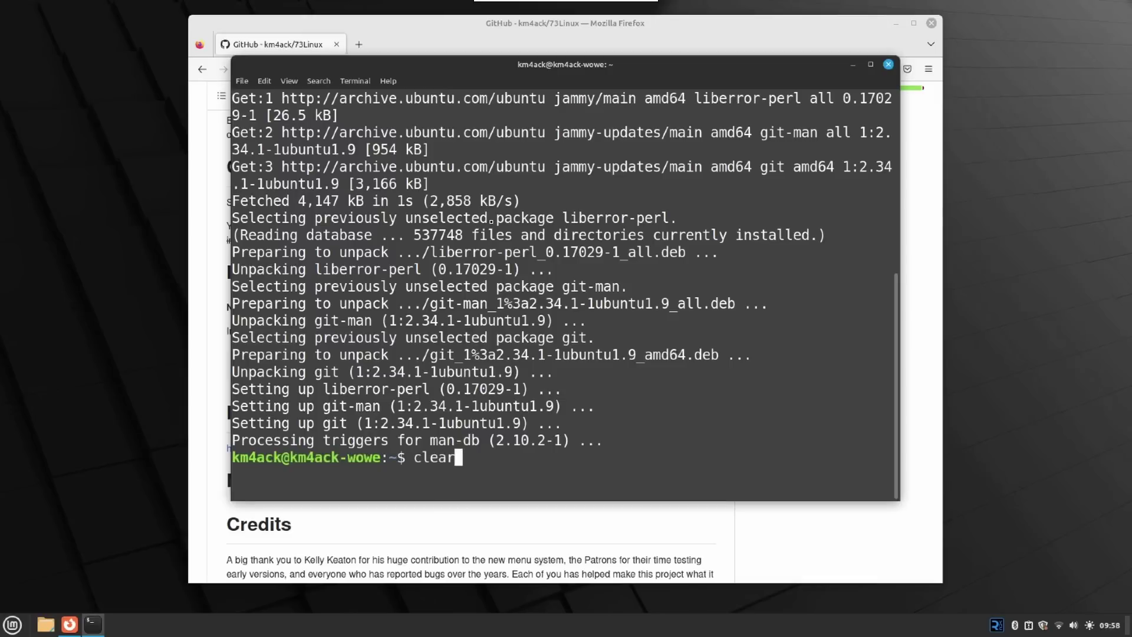
key(Return)
key(Up)
key(Up)
key(Down)
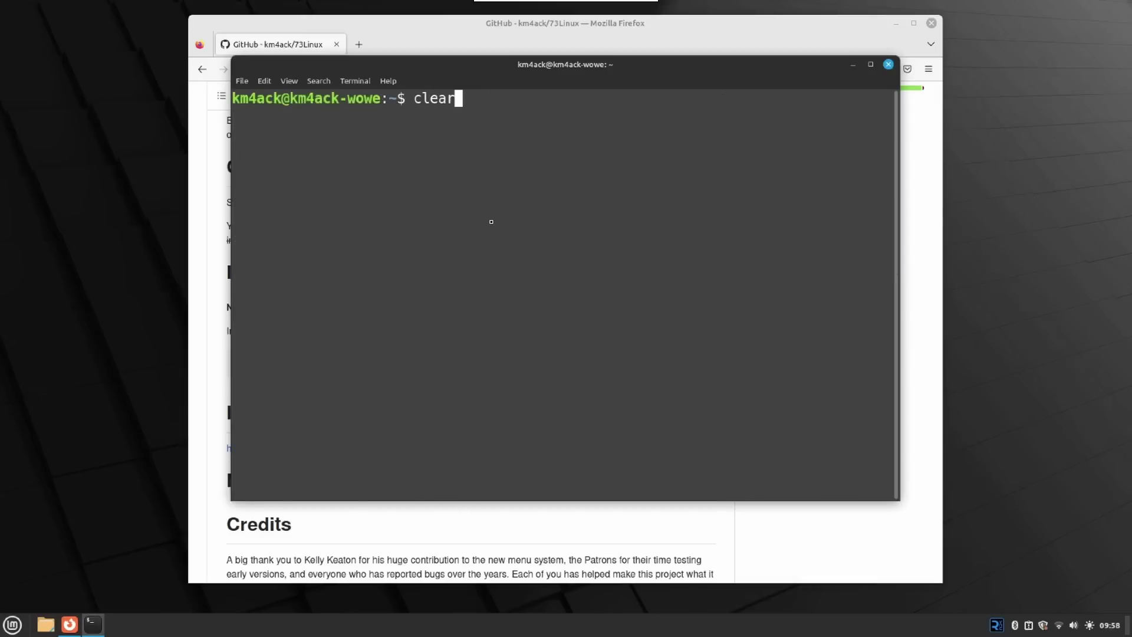
key(Up)
key(Up)
key(Up)
key(Down)
key(Down)
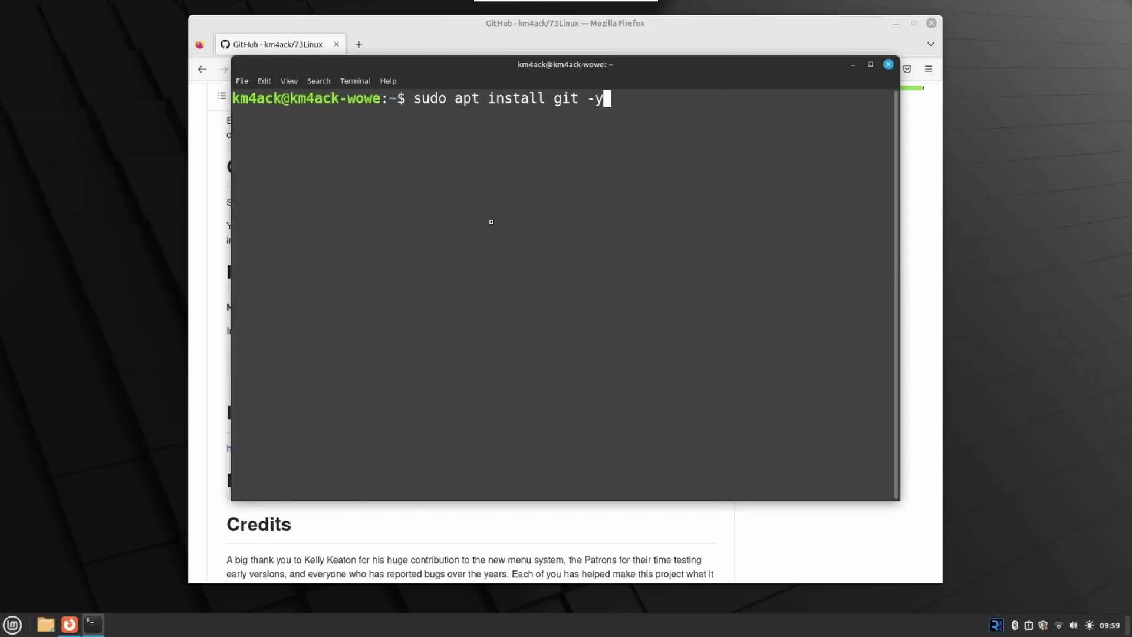
key(Down)
key(Down)
key(ctrl+shift+v)
key(Return)
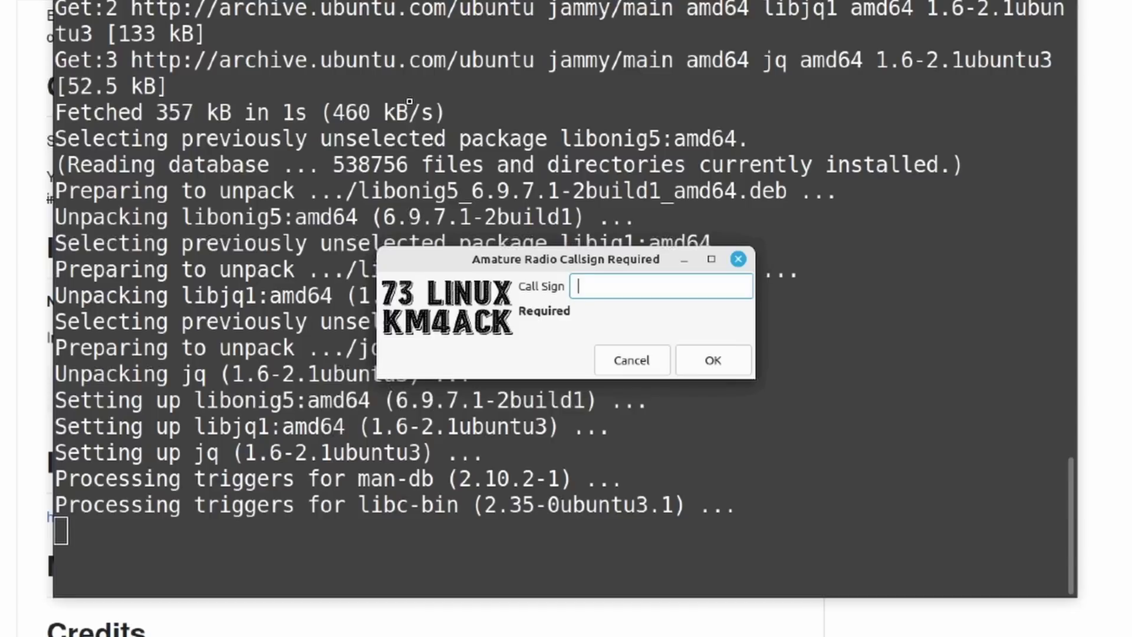
Step: Enter the operator's call sign and confirm through the welcome dialog to start the system scan
text(km4ack)
click(718, 350)
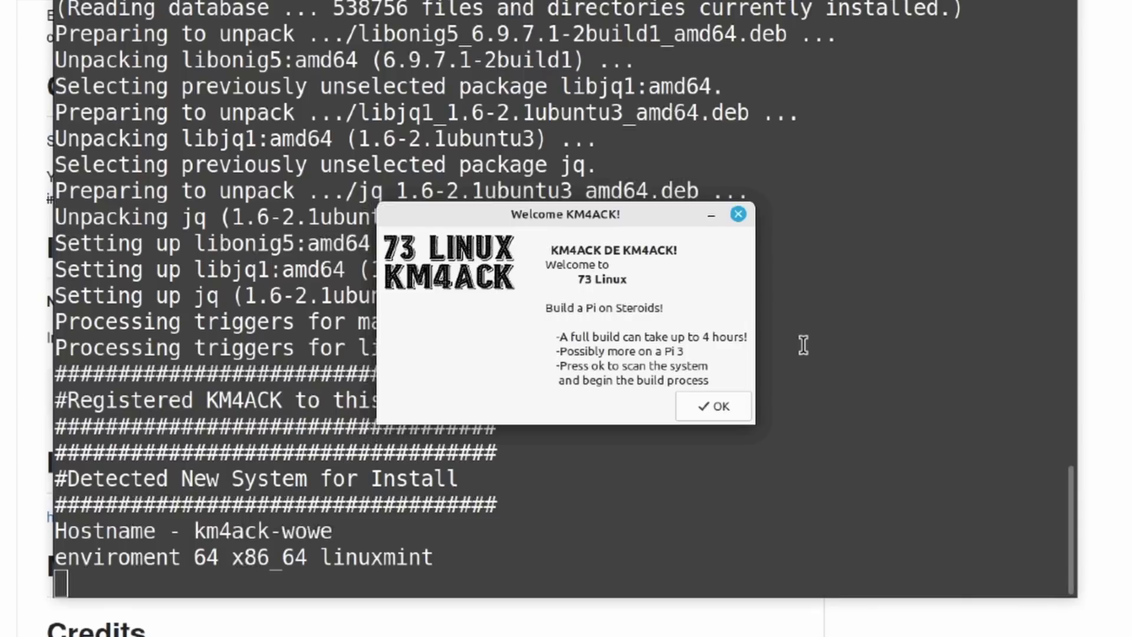
click(699, 407)
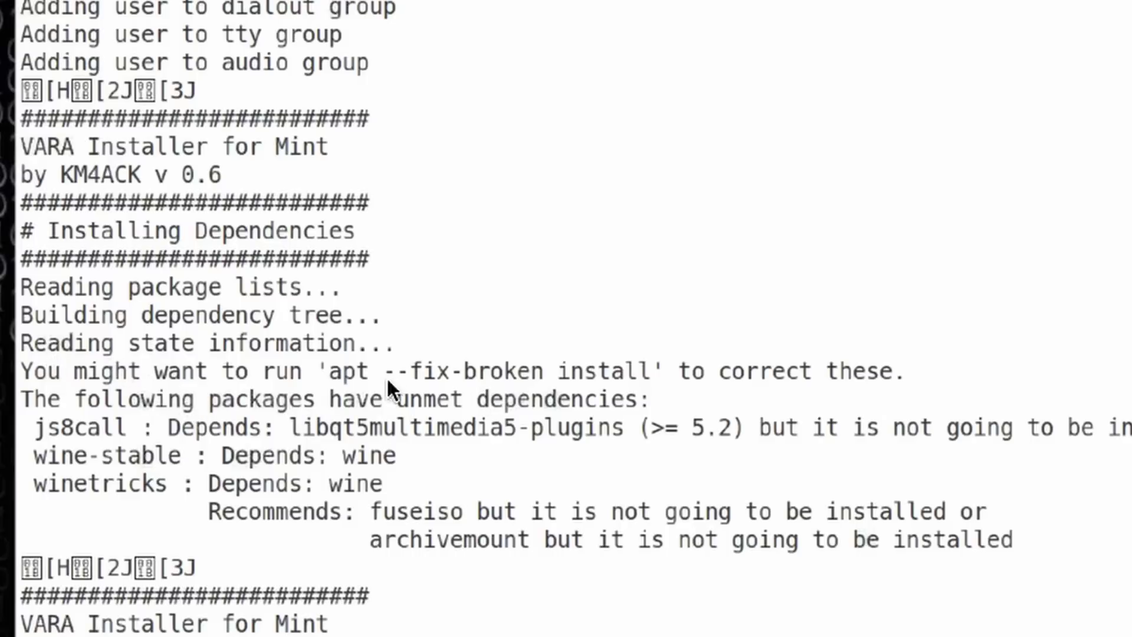
Step: Highlight 'apt --fix-broken install' and the js8call unmet dependency in build-log.txt, then close the log
drag(329, 372, 655, 376)
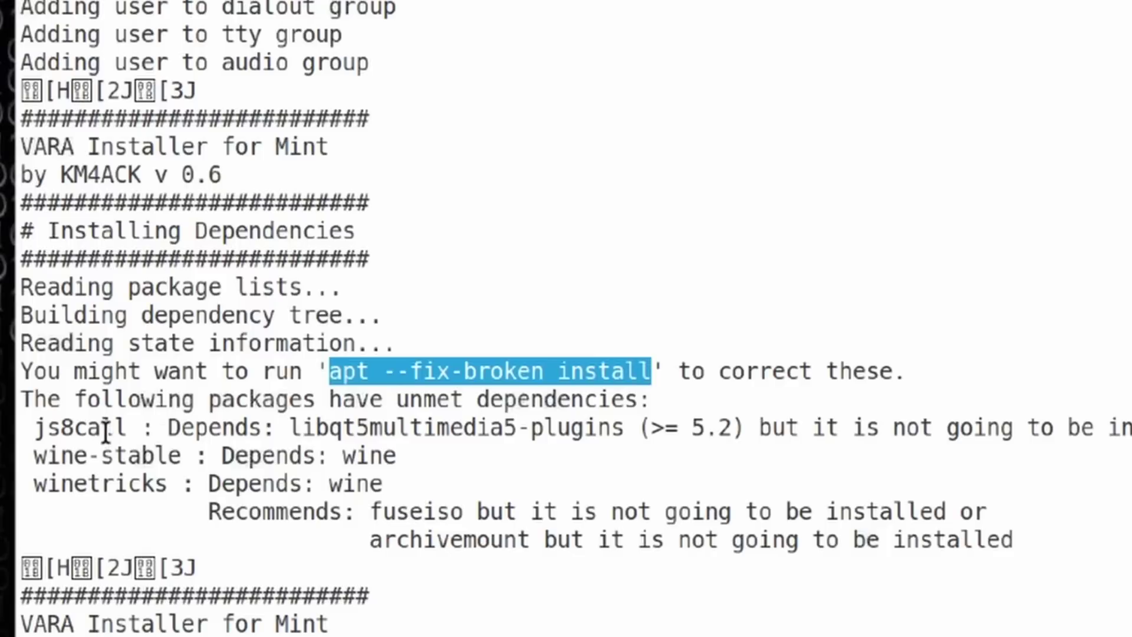
drag(126, 428, 33, 429)
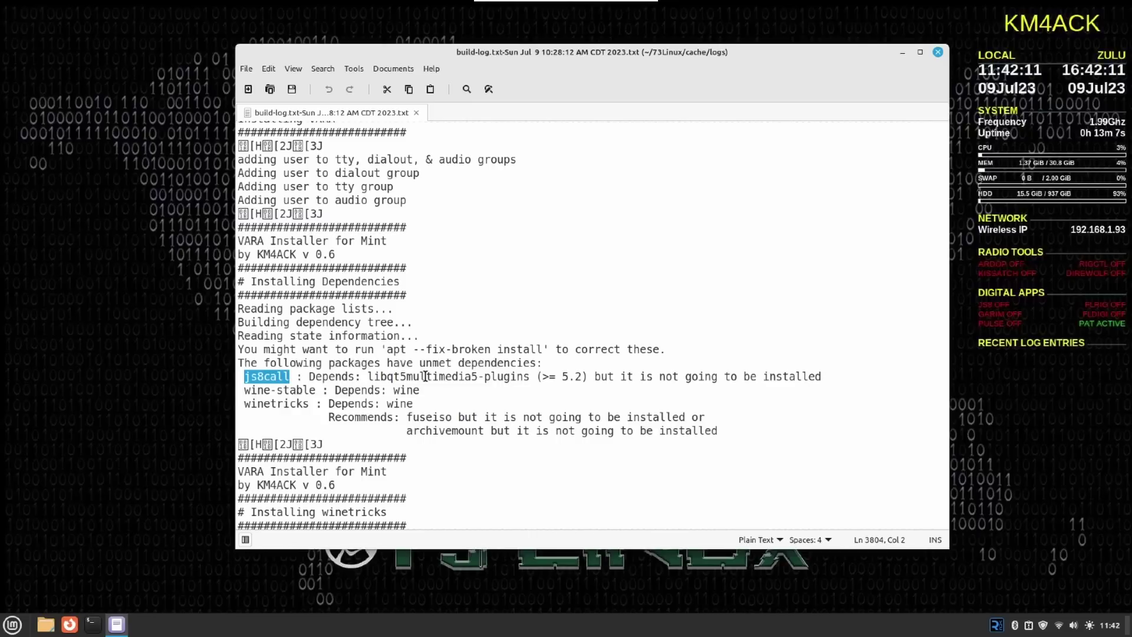
click(938, 53)
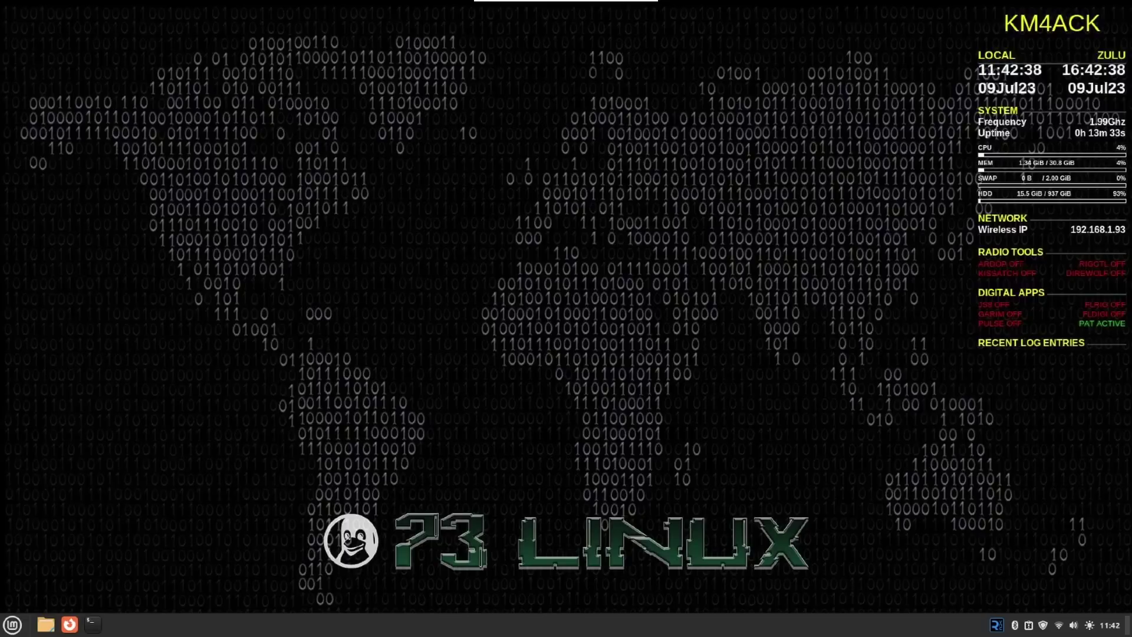